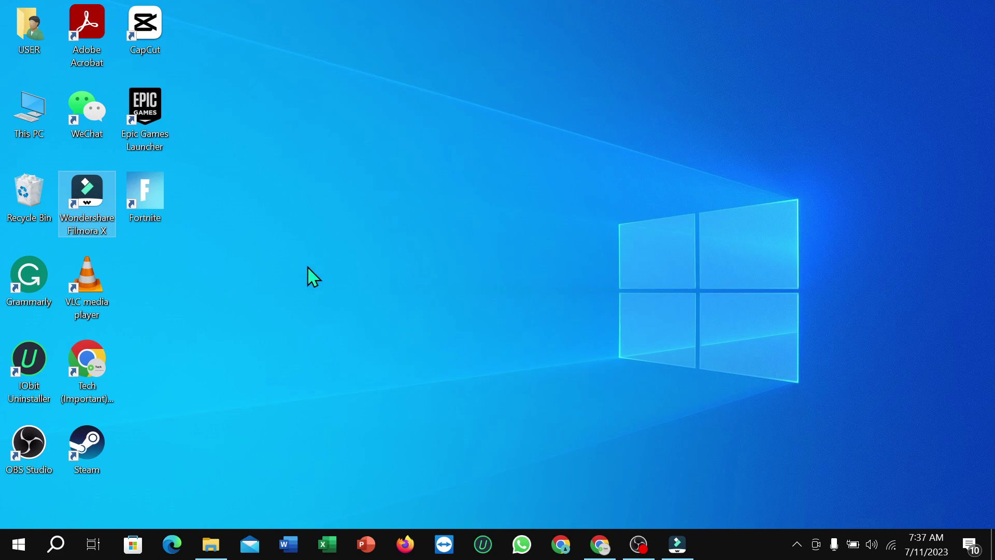
Open Device Manager and bring up the menu for Microsoft Storage Spaces Controller under Storage controllers
right_click(6, 551)
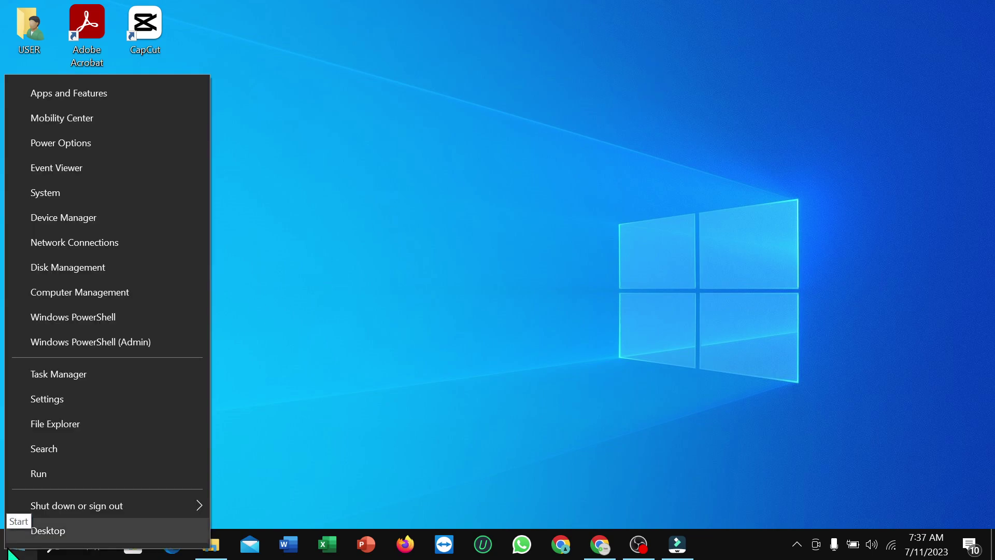
click(71, 222)
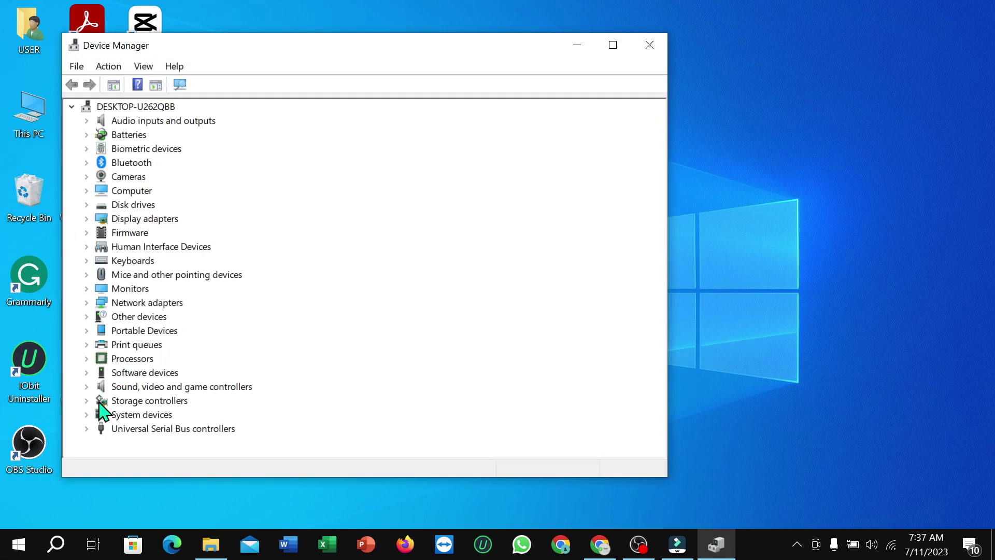
click(87, 401)
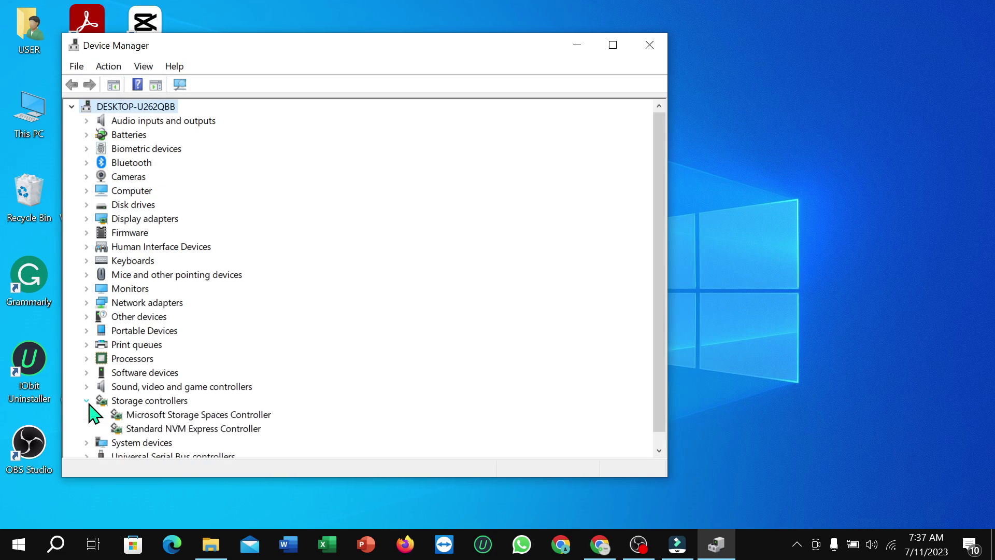
click(214, 417)
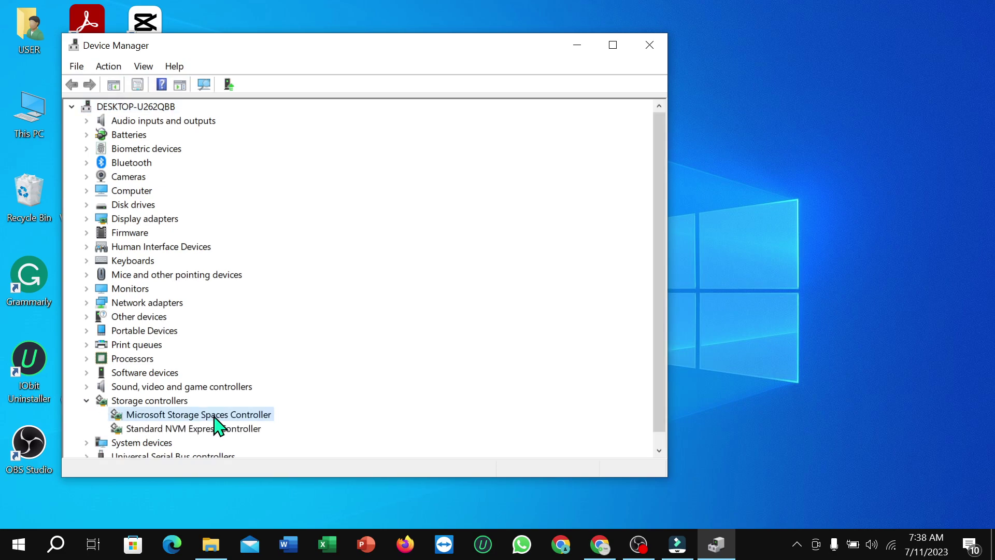
right_click(215, 417)
Run Update driver with automatic search, which finds the best driver already installed, then close the wizard
click(269, 424)
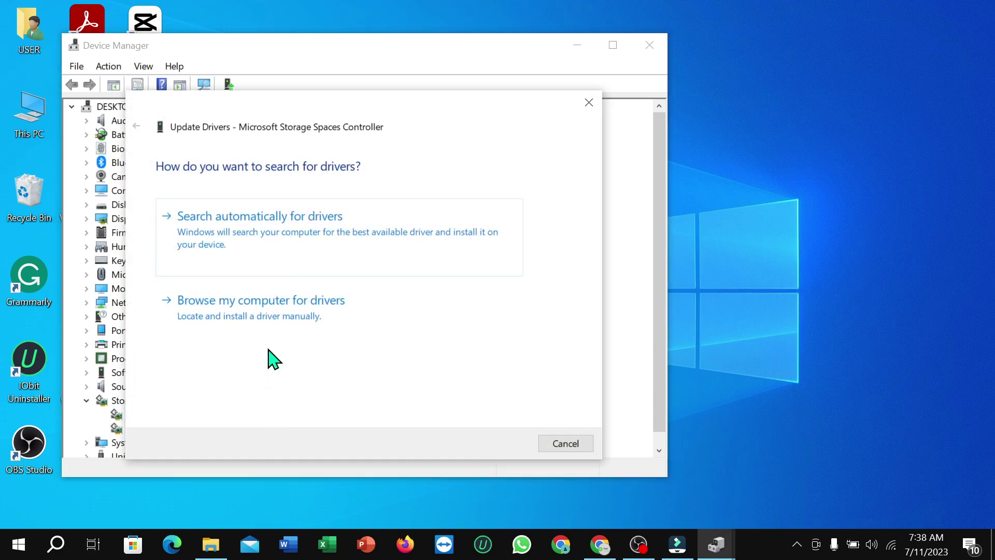
click(287, 227)
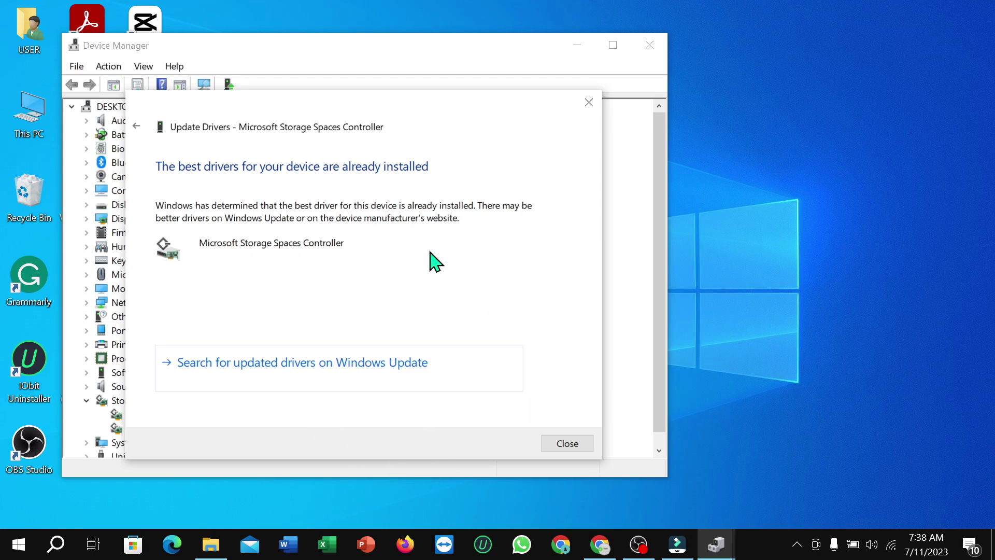
click(575, 447)
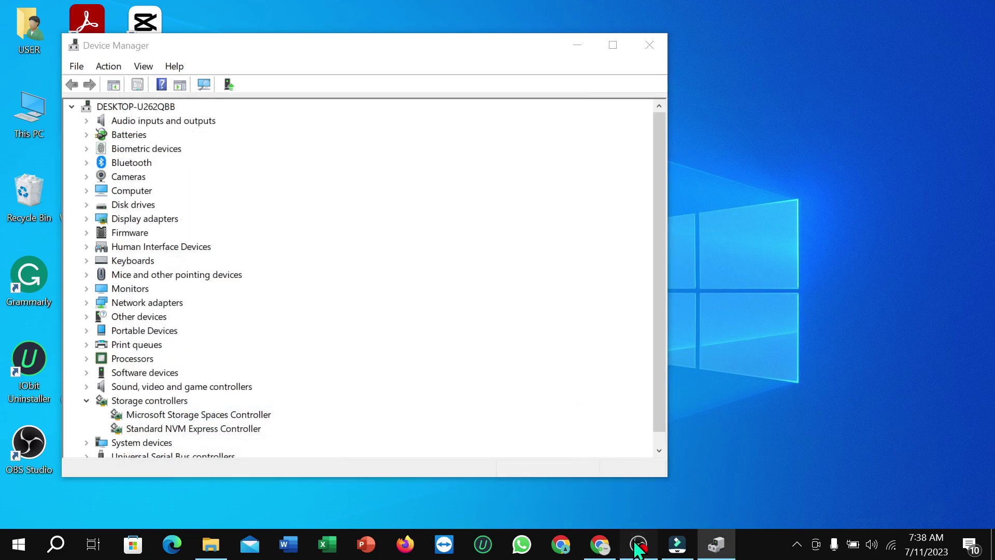